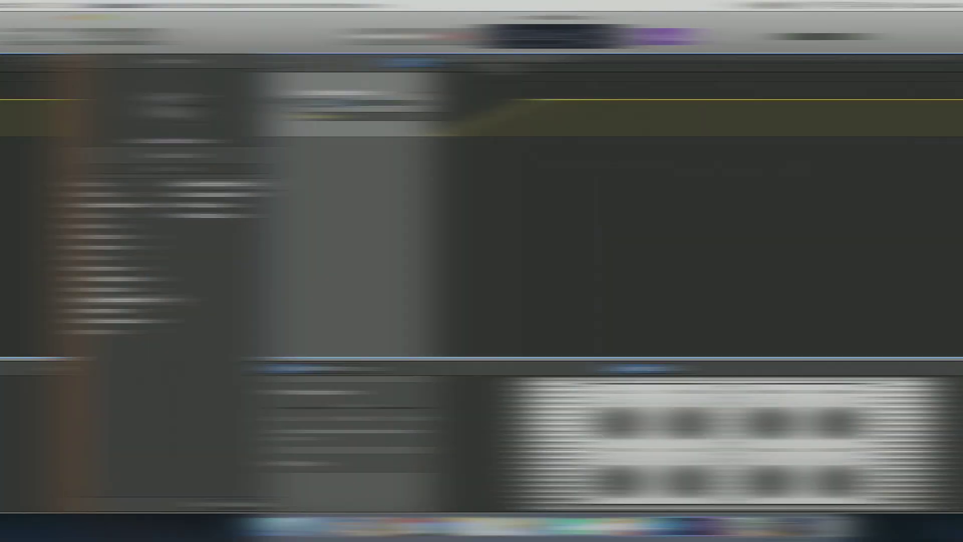
Step: View the Classic Electric Piano track's Volume fade-in and wave curve in the Untitled project
{"action": "mouse_move", "coordinate": [462, 70]}
{"action": "left_mouse_down"}
{"action": "mouse_move", "coordinate": [365, 73]}
{"action": "mouse_move", "coordinate": [476, 80]}
{"action": "left_mouse_up"}
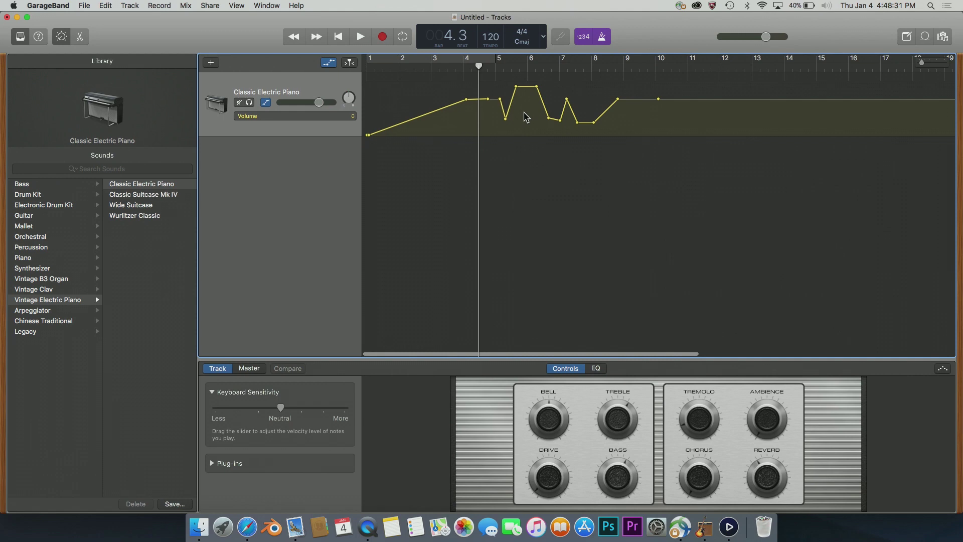
Step: Switch to the Prototype 4.0 to show project, answer the Untitled save prompt, and turn off Cycle
{"action": "key", "text": "ctrl+Down"}
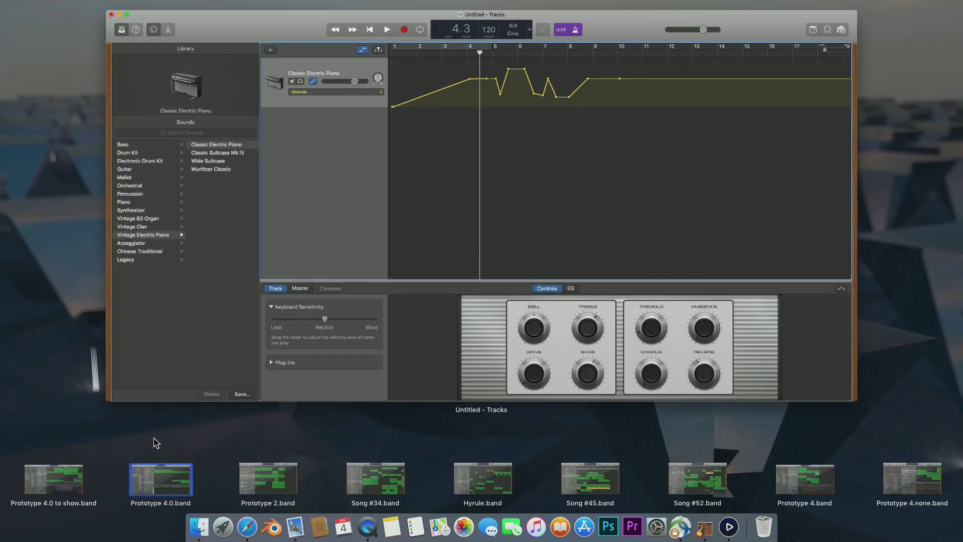
{"action": "left_click", "coordinate": [76, 479]}
{"action": "left_click", "coordinate": [441, 181]}
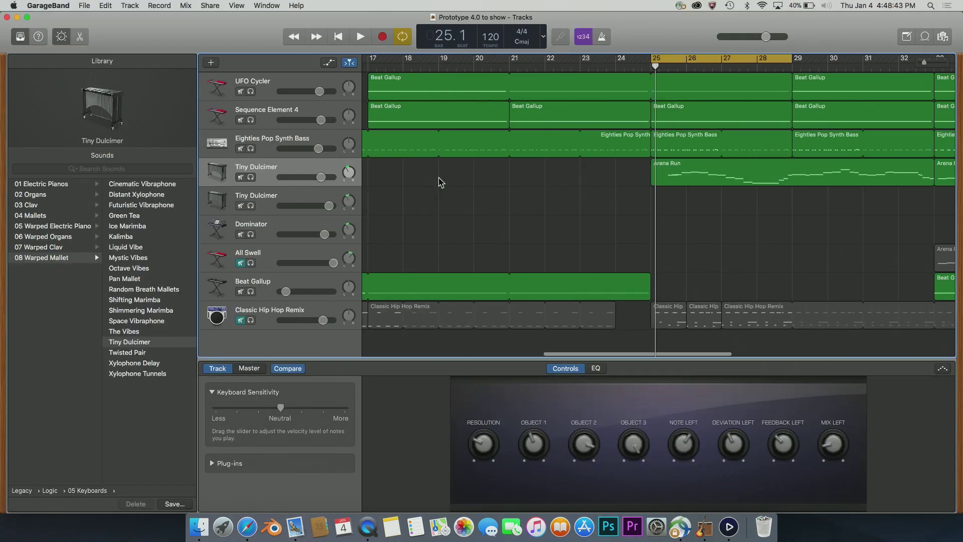
{"action": "key", "text": "c"}
{"action": "scroll", "coordinate": [440, 181], "scroll_direction": "left", "scroll_amount": 10}
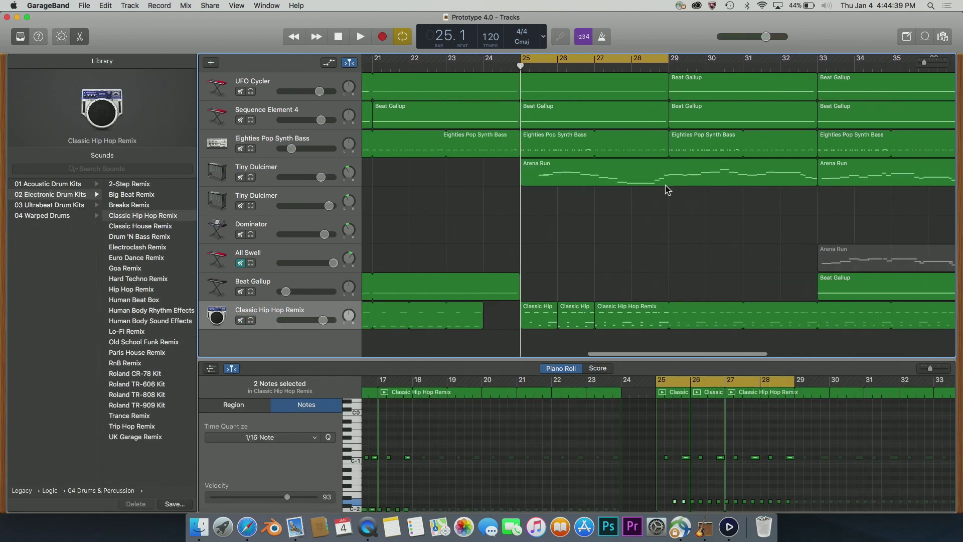
Step: Show and hide the automation lanes, then play and stop the Prototype 4.0 song
{"action": "key", "text": "a"}
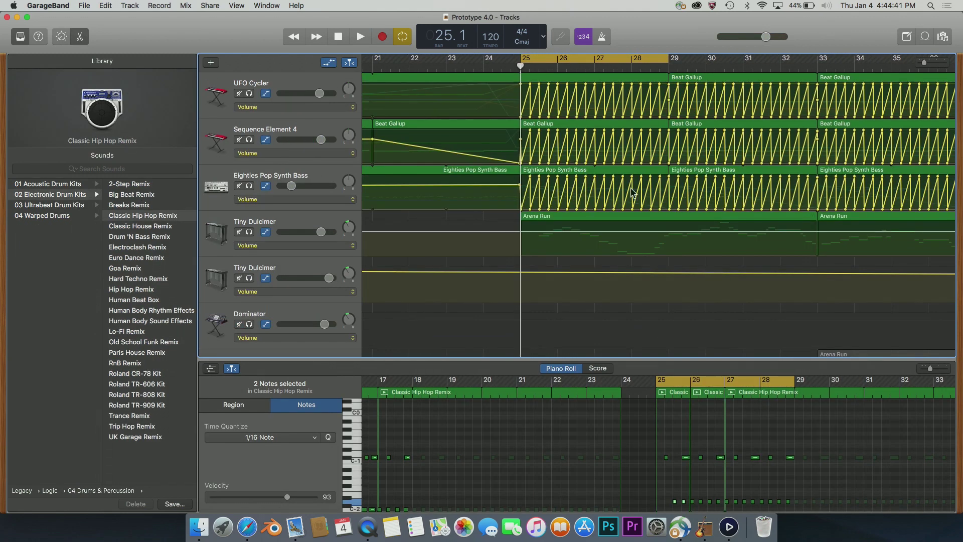
{"action": "key", "text": "a"}
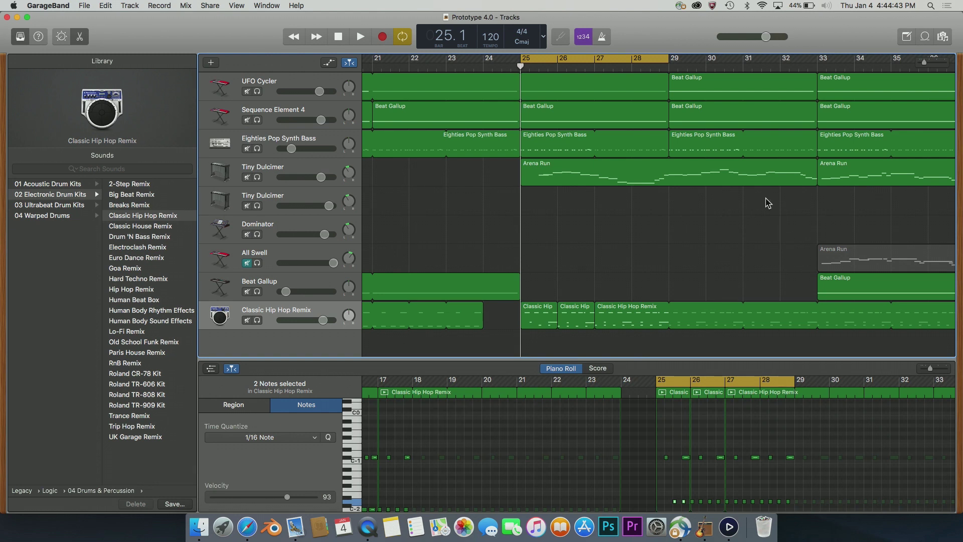
{"action": "key", "text": "space"}
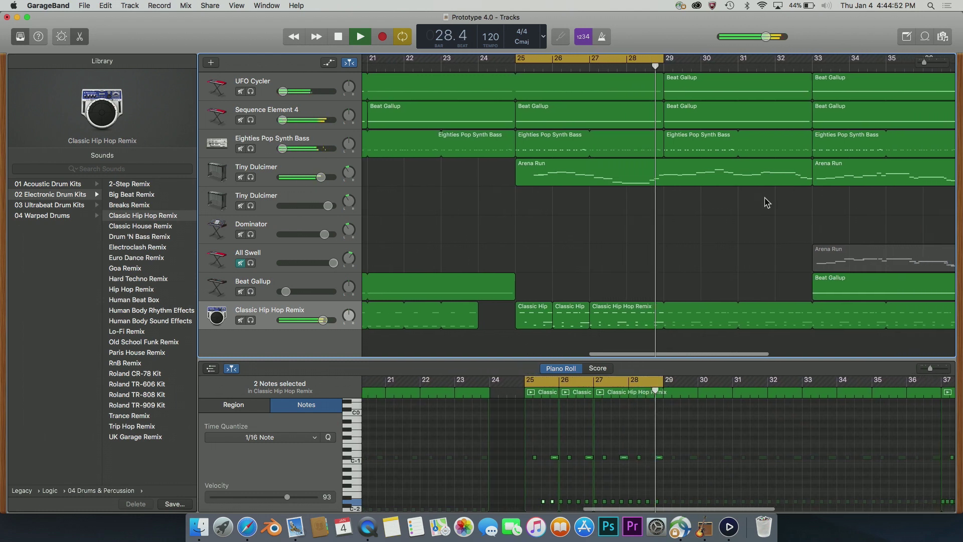
{"action": "key", "text": "space"}
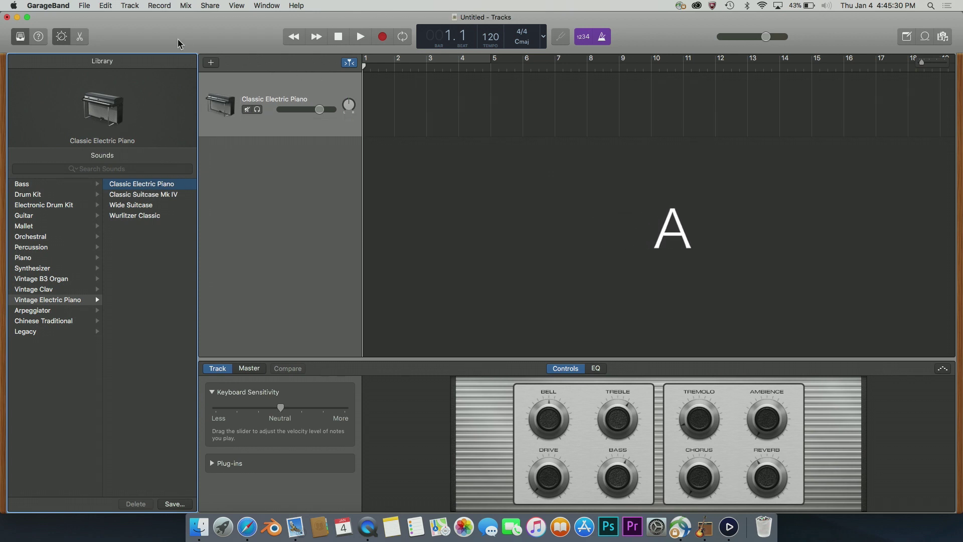
Step: Turn on Mix > Show Automation and open the Classic Electric Piano track's parameter list
{"action": "left_click", "coordinate": [184, 5]}
{"action": "left_click", "coordinate": [198, 17]}
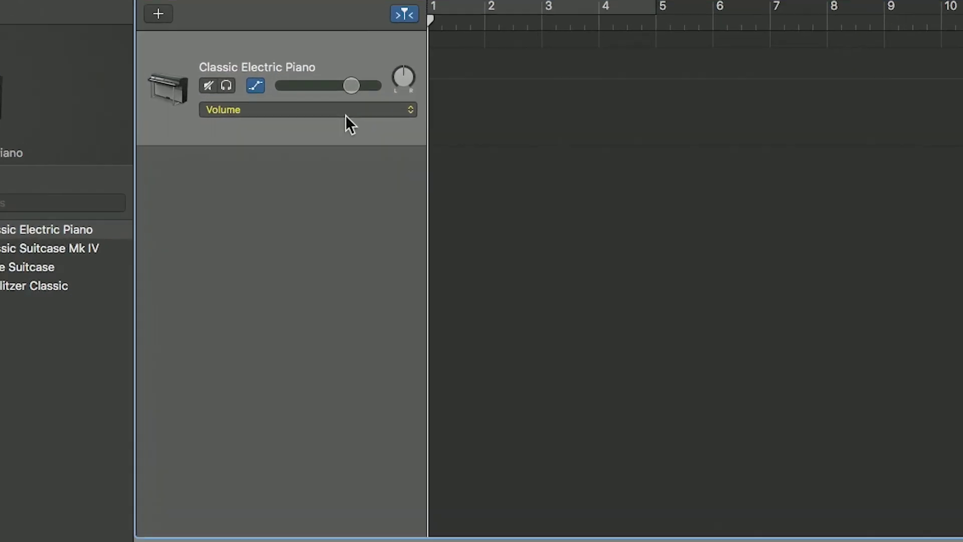
{"action": "left_click", "coordinate": [301, 117]}
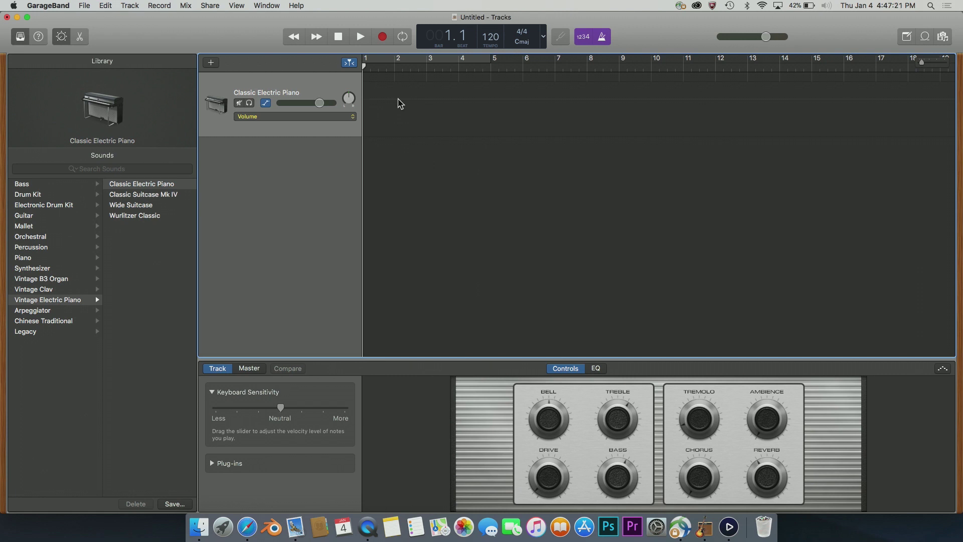
Step: Choose Volume as the Classic Electric Piano track's automation parameter
{"action": "left_click", "coordinate": [320, 124]}
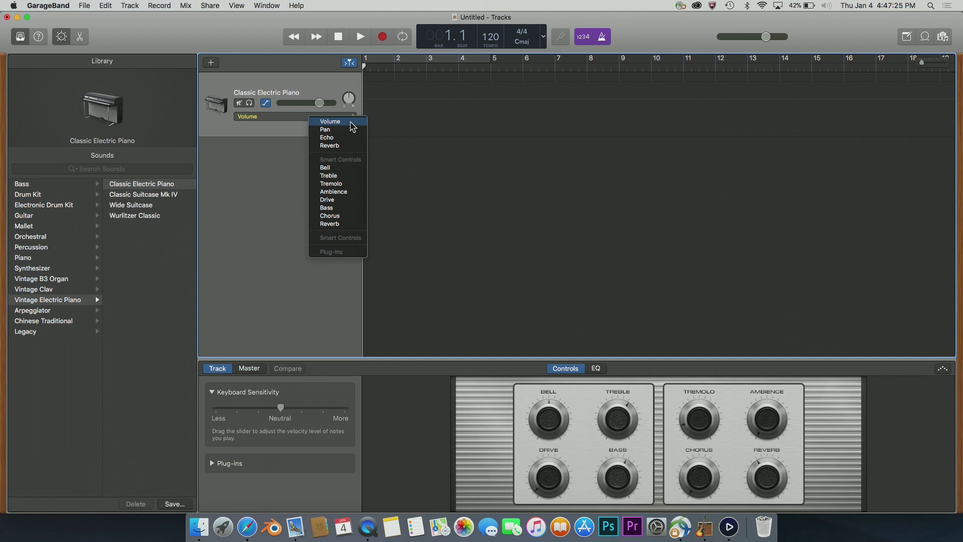
{"action": "left_click", "coordinate": [353, 125]}
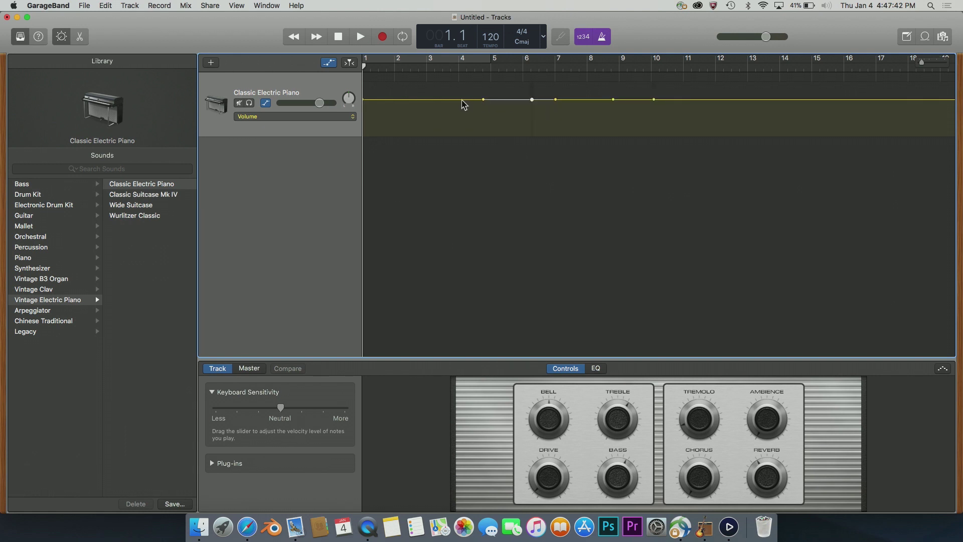
Step: Drop the first Volume point to silence for a fade-in to bar 4 and audition it
{"action": "left_click_drag", "start_coordinate": [363, 67], "coordinate": [436, 73]}
{"action": "left_click_drag", "start_coordinate": [366, 100], "coordinate": [370, 136]}
{"action": "left_click", "coordinate": [367, 66]}
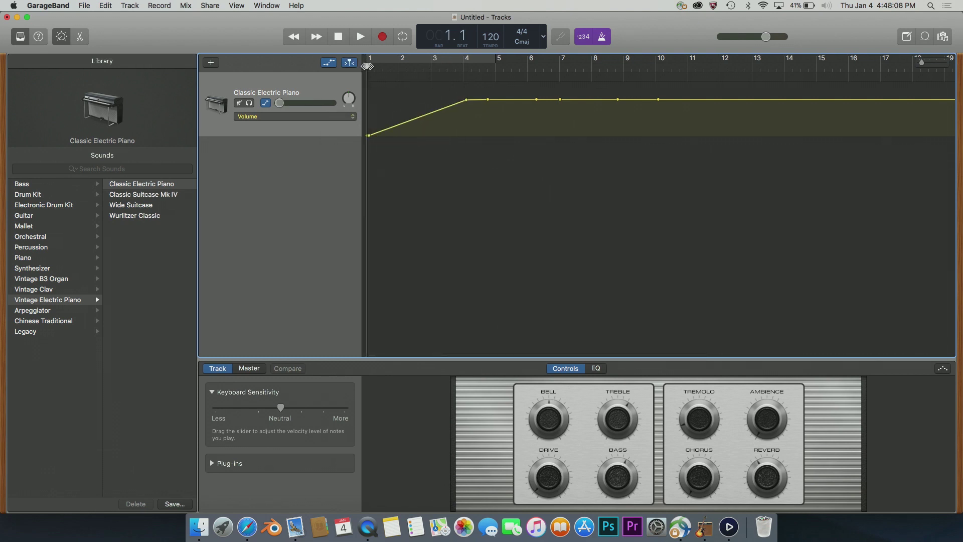
{"action": "left_click_drag", "start_coordinate": [368, 66], "coordinate": [479, 67]}
Step: Shape a volume wave around bars 5–7 with a bump, a dip and extra points
{"action": "left_click_drag", "start_coordinate": [524, 100], "coordinate": [505, 119]}
{"action": "left_click", "coordinate": [566, 99]}
{"action": "left_click", "coordinate": [576, 99]}
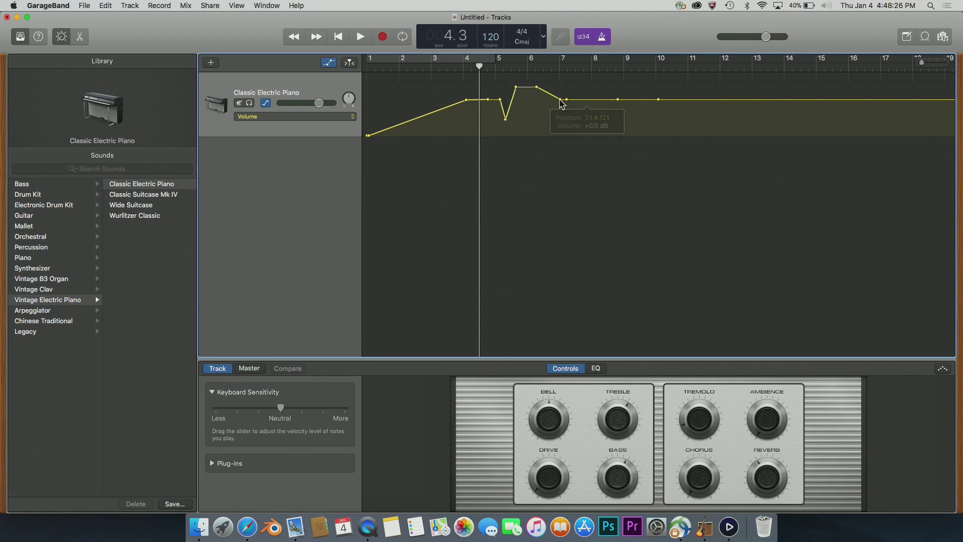
{"action": "left_click", "coordinate": [594, 100]}
{"action": "left_click_drag", "start_coordinate": [585, 100], "coordinate": [554, 156]}
{"action": "left_click", "coordinate": [548, 92]}
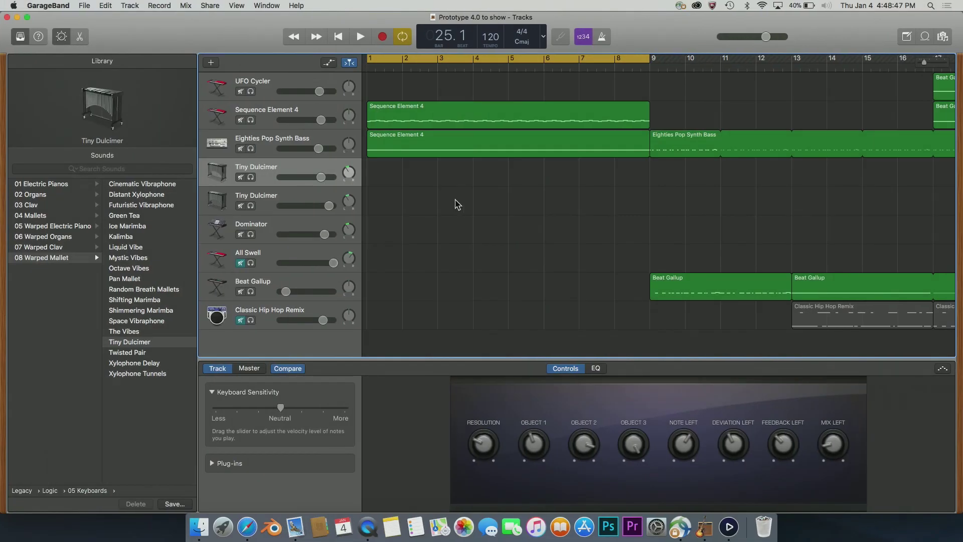
Step: Mute the Eighties Pop Synth Bass track, audition the opening, and move the playhead to bar 9 and back
{"action": "left_click", "coordinate": [241, 147]}
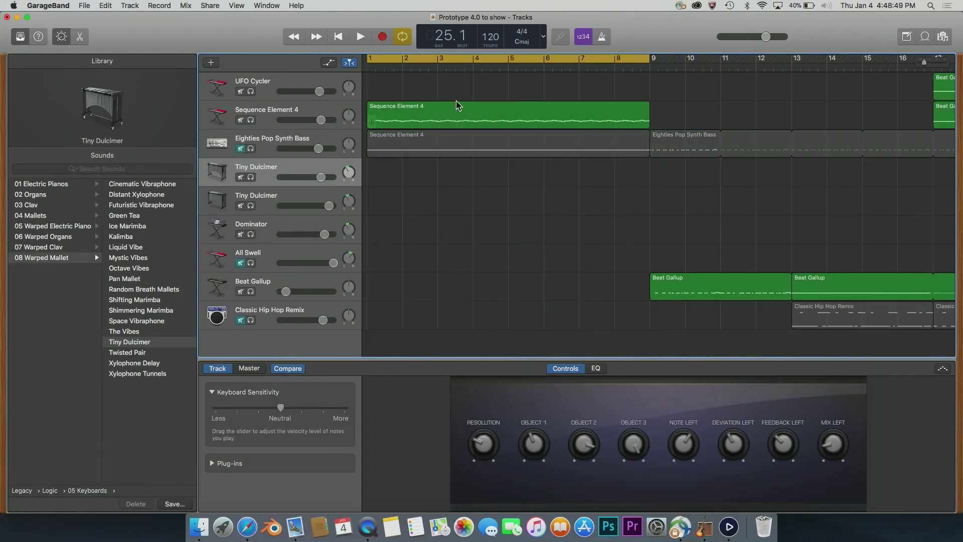
{"action": "key", "text": "space"}
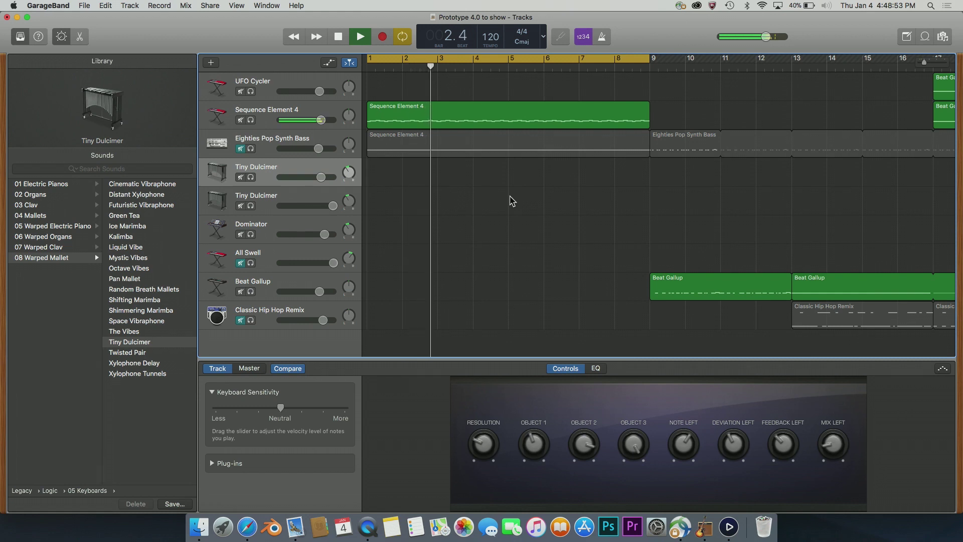
{"action": "key", "text": "space"}
{"action": "key", "text": "Return"}
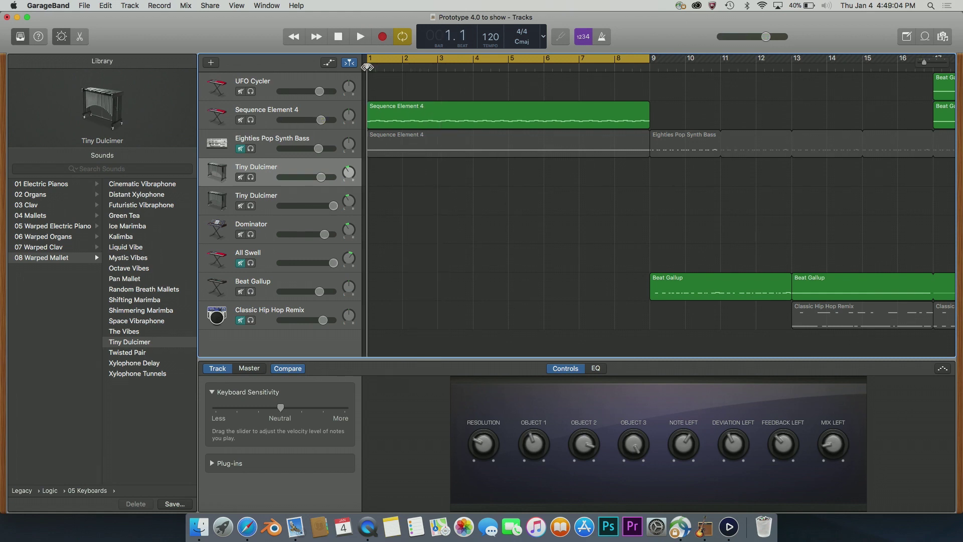
{"action": "left_click_drag", "start_coordinate": [367, 67], "coordinate": [651, 82]}
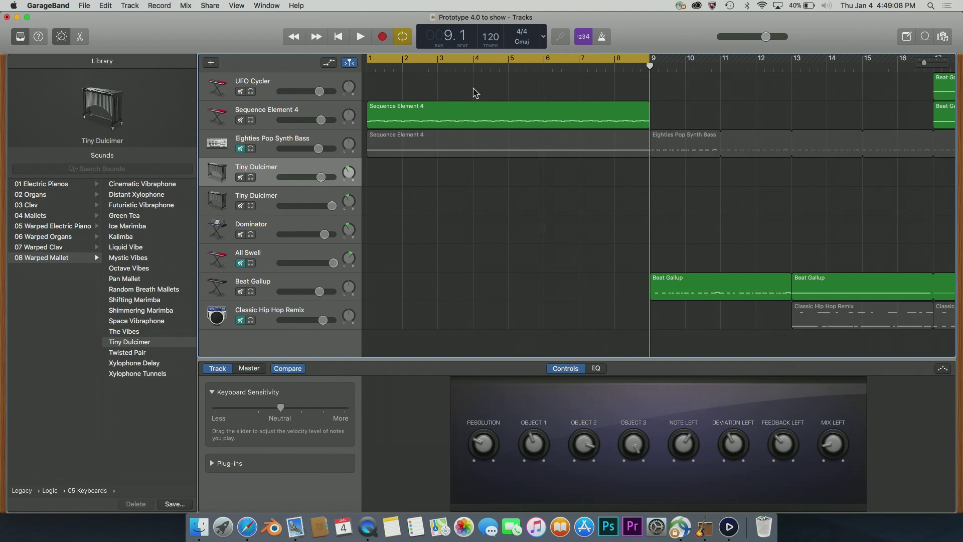
{"action": "left_click", "coordinate": [370, 65]}
Step: Show automation lanes and set Sequence Element 4's automation parameter to Cutoff
{"action": "key", "text": "a"}
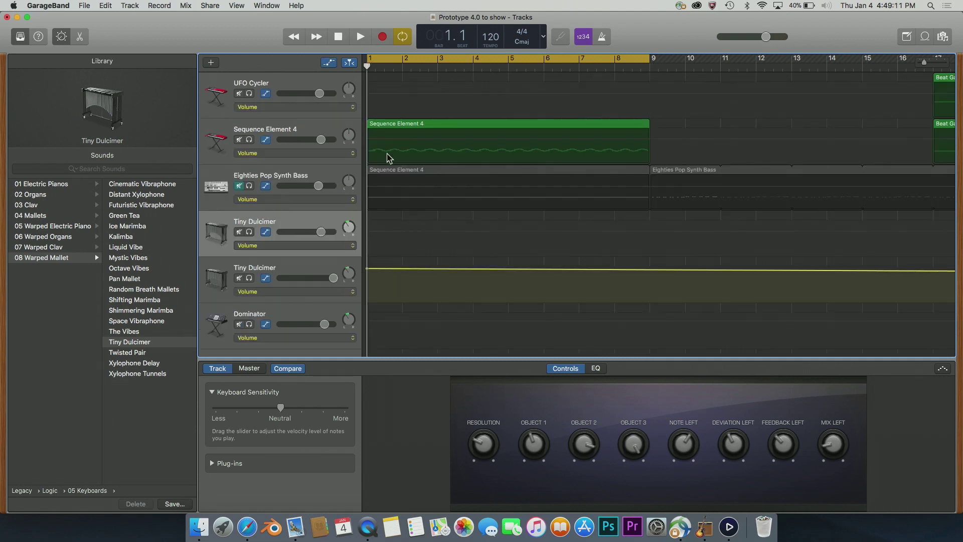
{"action": "left_click", "coordinate": [319, 153]}
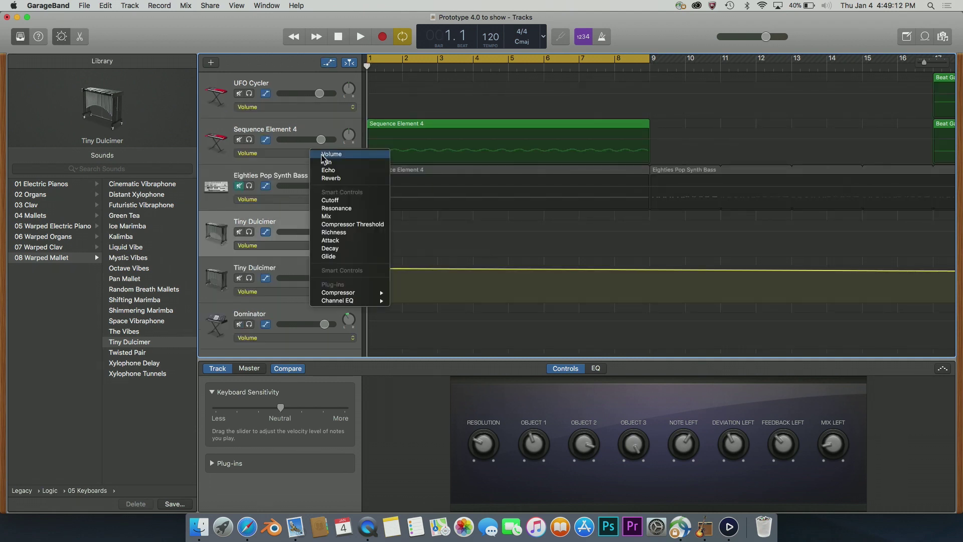
{"action": "left_click", "coordinate": [345, 201]}
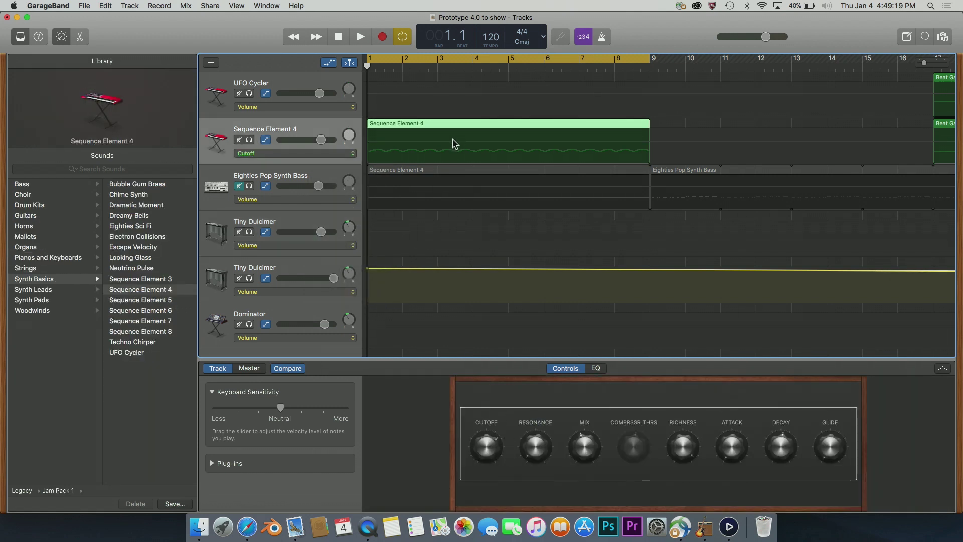
Step: Draw a Cutoff ramp rising from 0 at bar 1 to about 85 at bar 9
{"action": "left_click", "coordinate": [563, 141]}
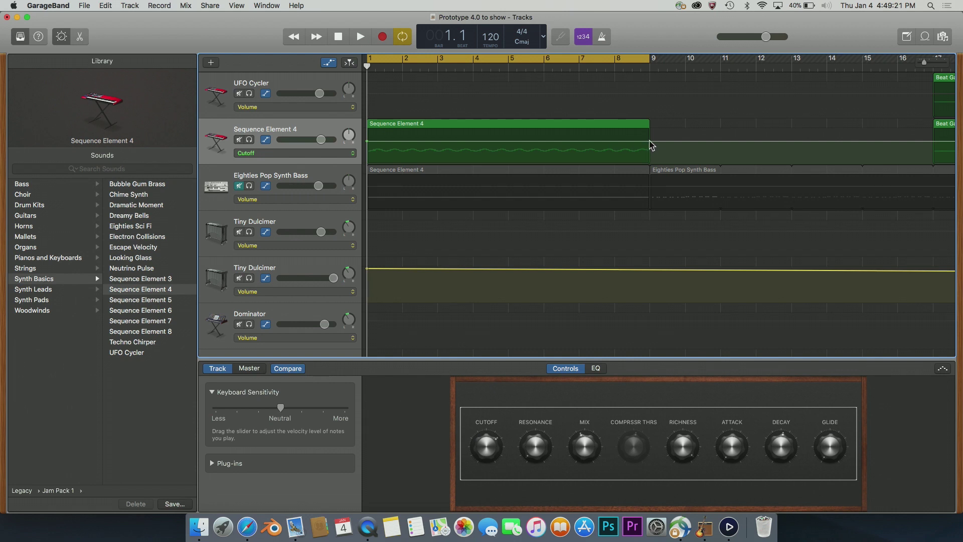
{"action": "left_click", "coordinate": [649, 141]}
{"action": "left_click_drag", "start_coordinate": [366, 141], "coordinate": [367, 163]}
{"action": "left_click_drag", "start_coordinate": [650, 142], "coordinate": [653, 134]}
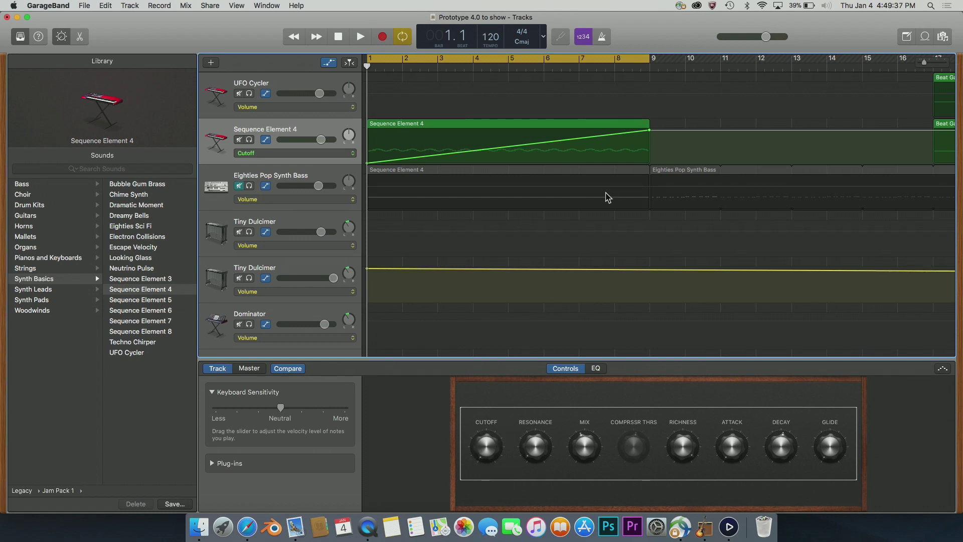
Step: Play the rising Cutoff sweep with Cycle switched off, stopping at bar 9
{"action": "key", "text": "space"}
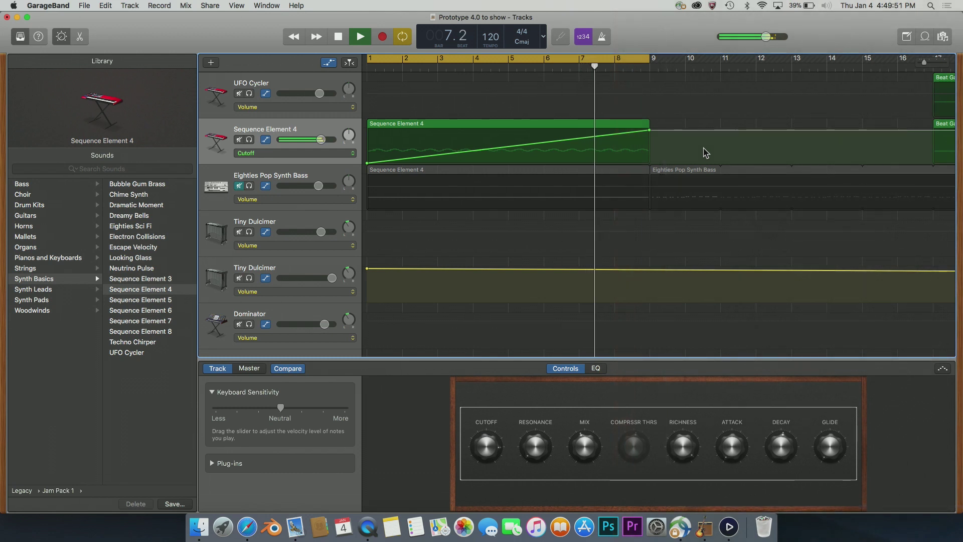
{"action": "key", "text": "c"}
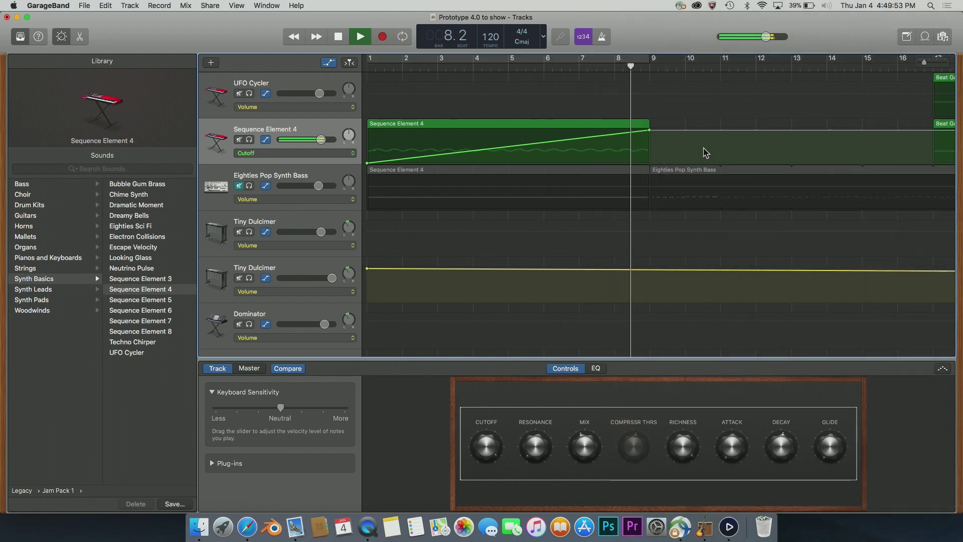
{"action": "key", "text": "space"}
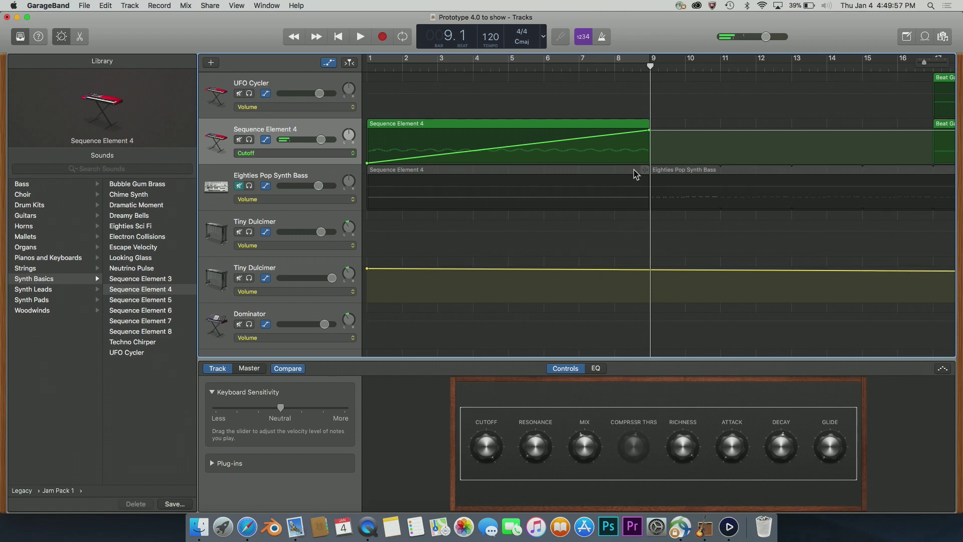
{"action": "scroll", "coordinate": [634, 171], "scroll_direction": "down", "scroll_amount": 5}
{"action": "scroll", "coordinate": [634, 163], "scroll_direction": "up", "scroll_amount": 5}
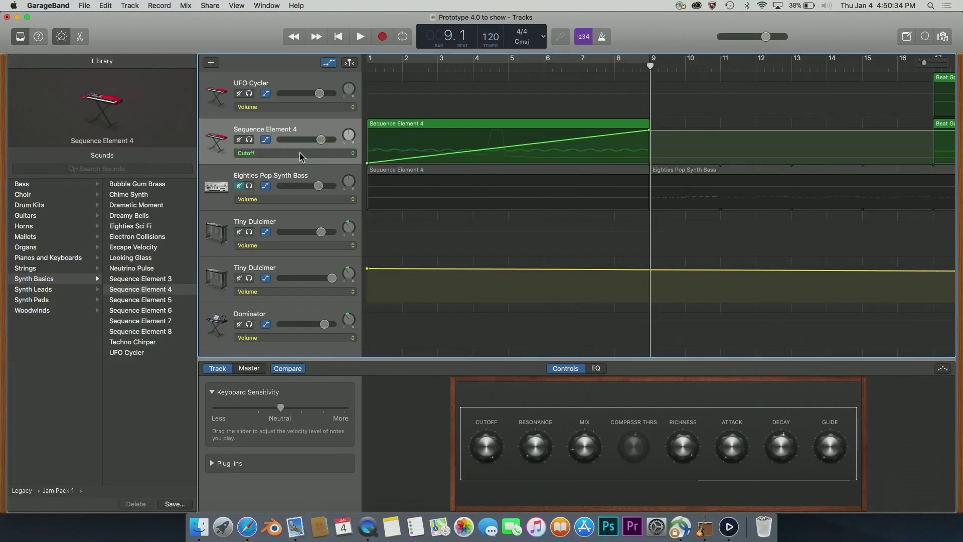
Step: Browse Sequence Element 4's Mix, Decay and Cutoff automation curves, ending on Cutoff
{"action": "left_click", "coordinate": [301, 153]}
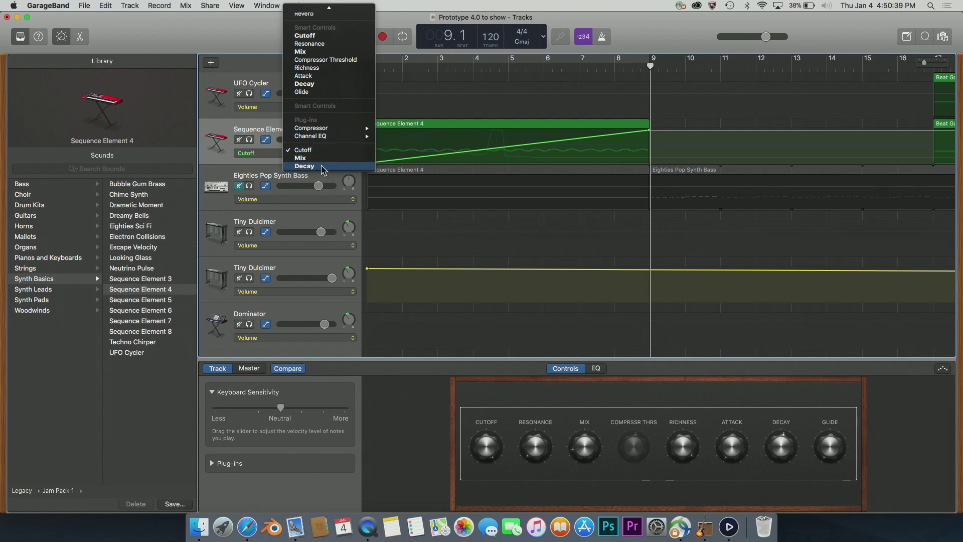
{"action": "left_click", "coordinate": [324, 159]}
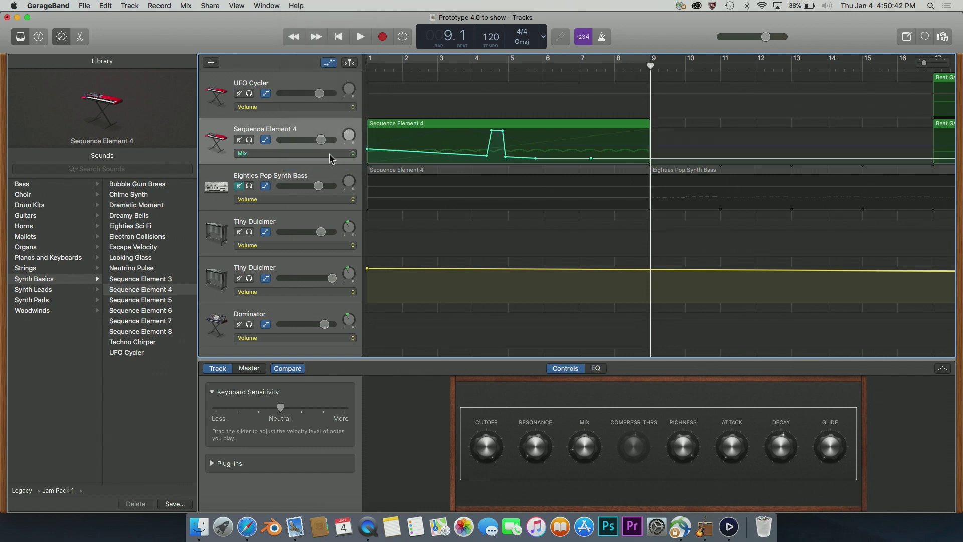
{"action": "left_click", "coordinate": [333, 150]}
{"action": "left_click", "coordinate": [330, 157]}
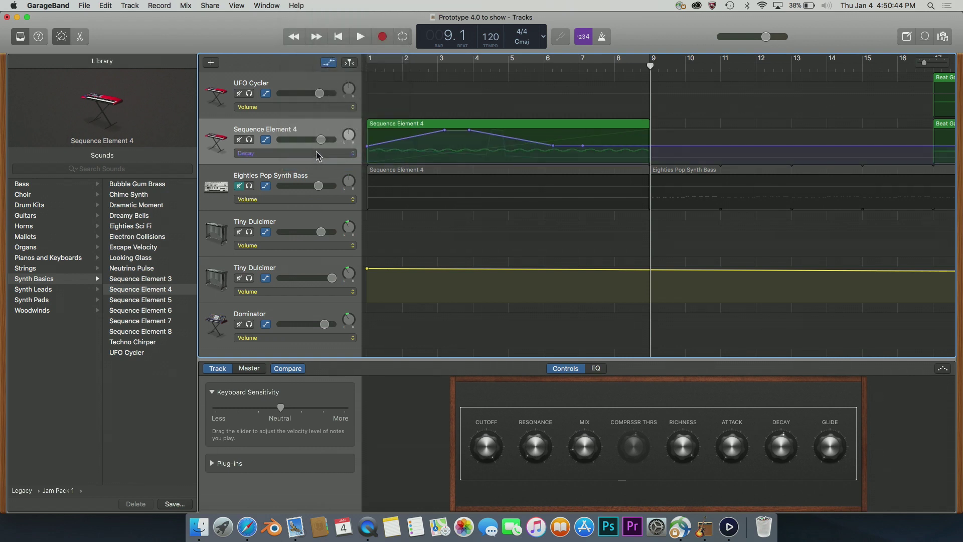
{"action": "left_click", "coordinate": [328, 153]}
{"action": "left_click", "coordinate": [316, 137]}
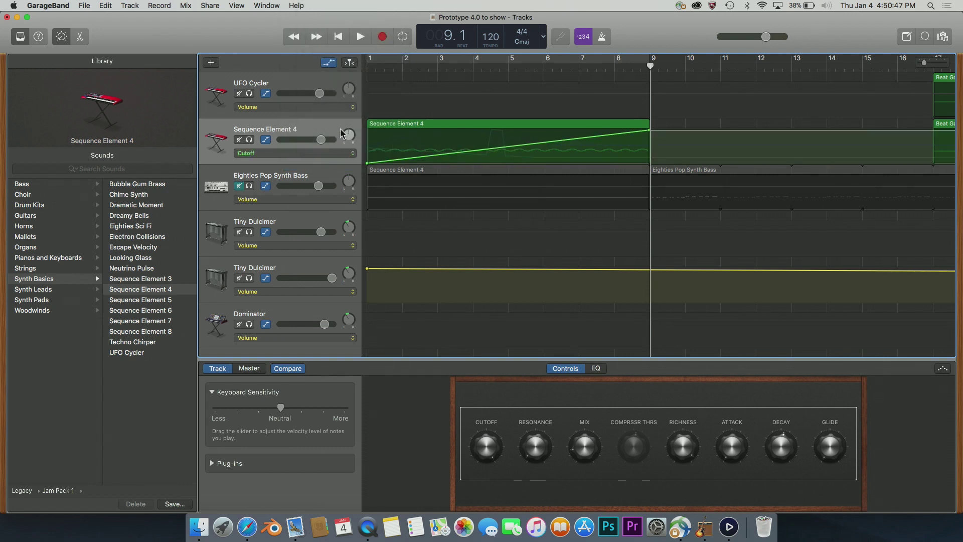
Step: Select the Sequence Element 4 regions and apply Mix > Delete All Automation on Selected Track
{"action": "left_click", "coordinate": [325, 127]}
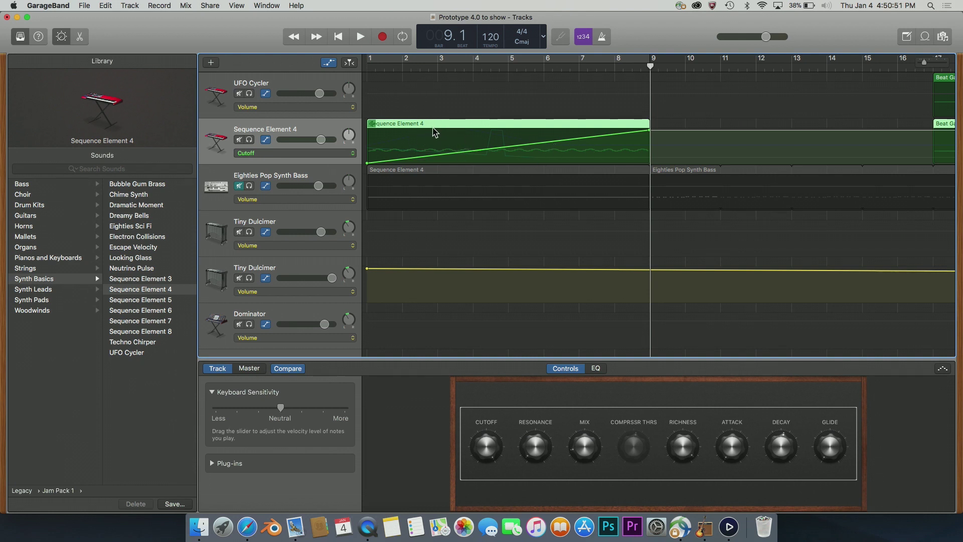
{"action": "left_click", "coordinate": [187, 5]}
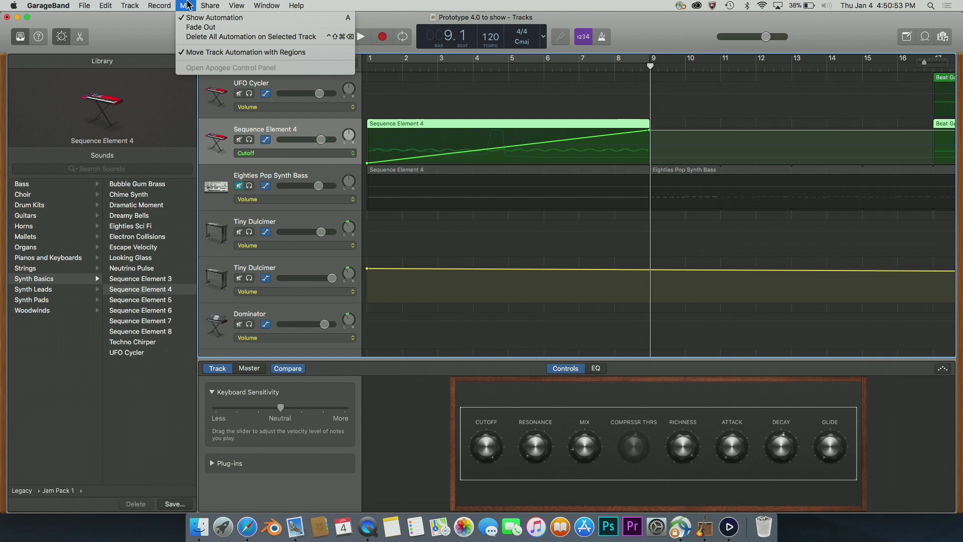
{"action": "left_click", "coordinate": [208, 37]}
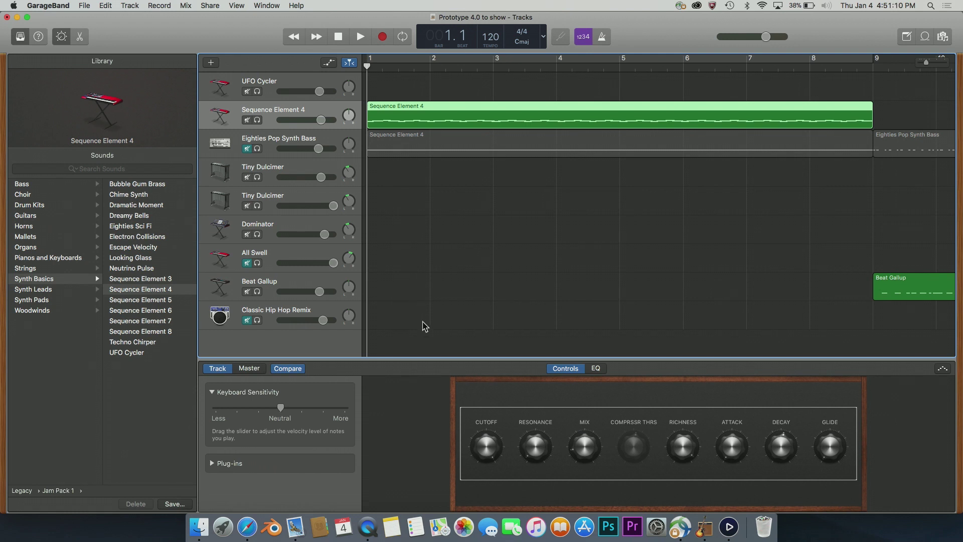
Step: Insert an AutoFilter plug-in at Factory Default after Compressor and Channel EQ on Sequence Element 4
{"action": "left_click", "coordinate": [235, 465]}
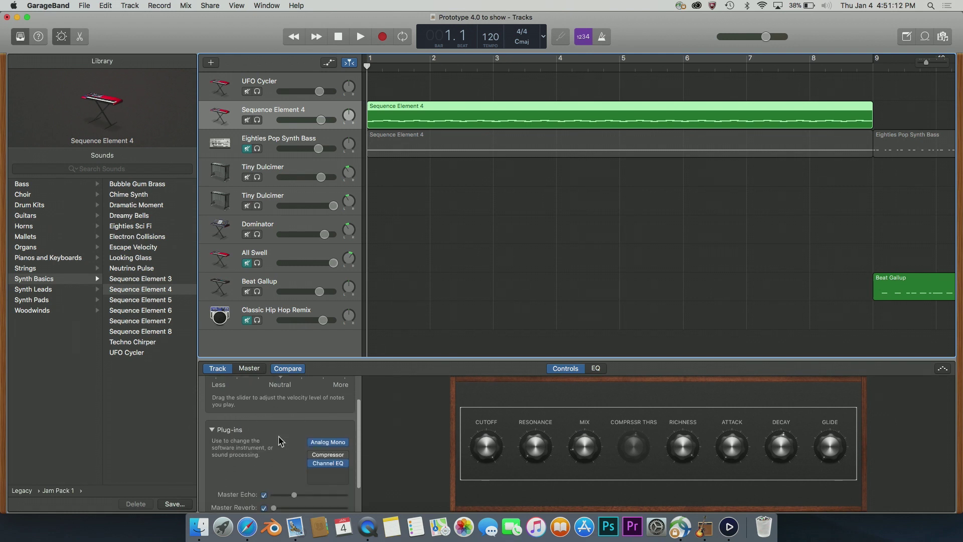
{"action": "scroll", "coordinate": [279, 442], "scroll_direction": "down", "scroll_amount": 2}
{"action": "left_click", "coordinate": [327, 438]}
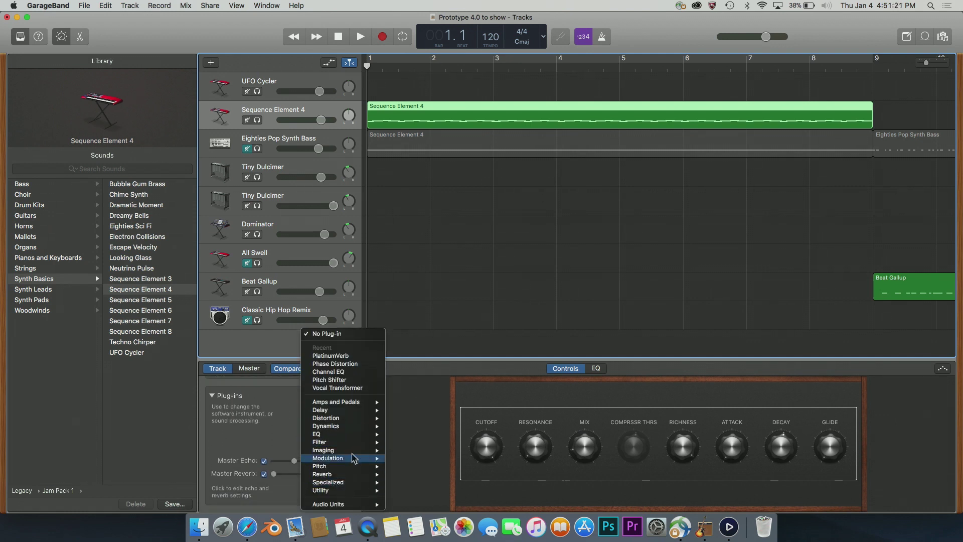
{"action": "mouse_move", "coordinate": [361, 448]}
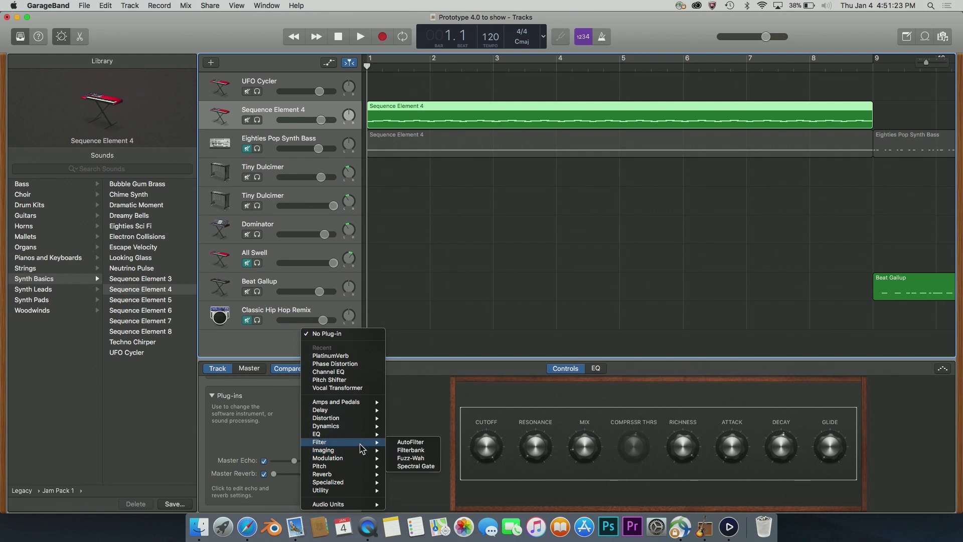
{"action": "left_click", "coordinate": [410, 442]}
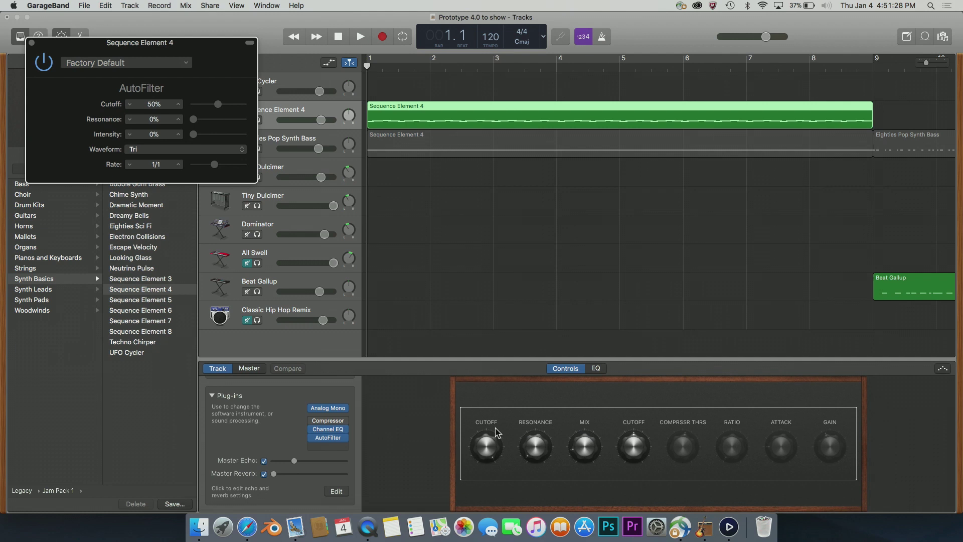
{"action": "left_click", "coordinate": [32, 42]}
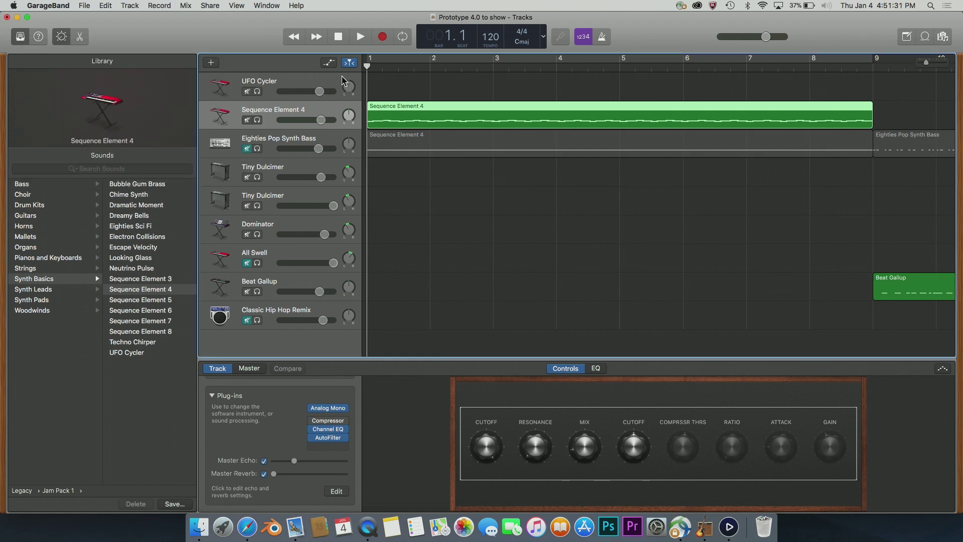
Step: Show automation and set Sequence Element 4's lane to AutoFilter Cutoff
{"action": "key", "text": "a"}
{"action": "left_click", "coordinate": [353, 153]}
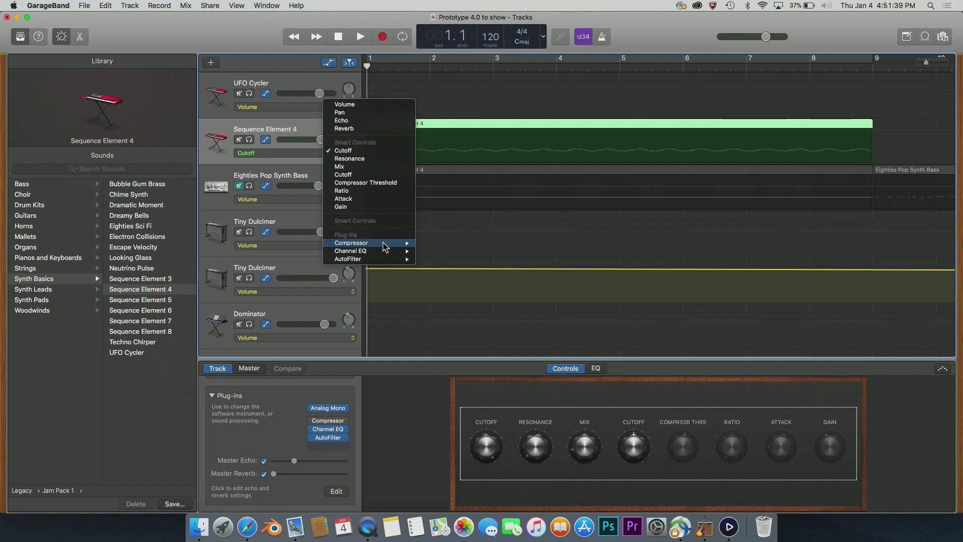
{"action": "mouse_move", "coordinate": [387, 265]}
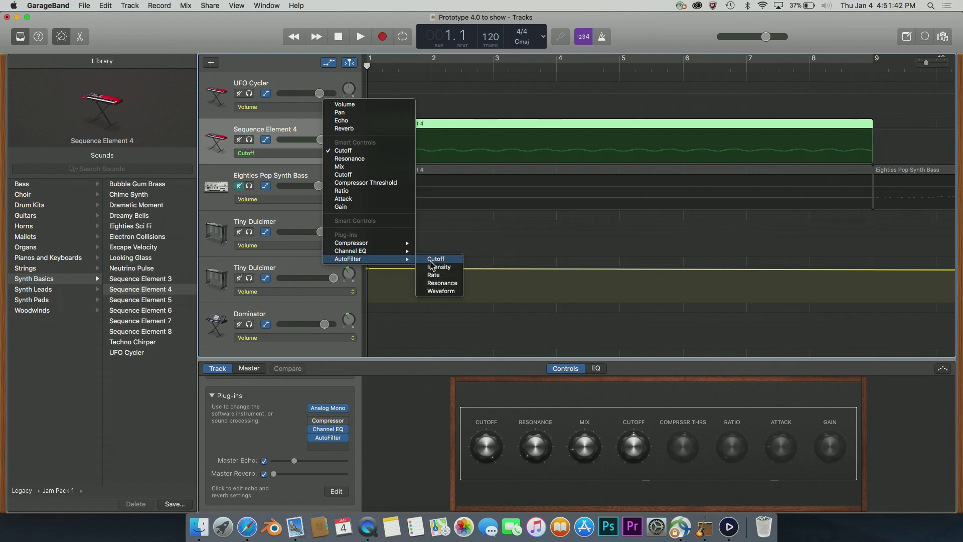
{"action": "left_click", "coordinate": [431, 260]}
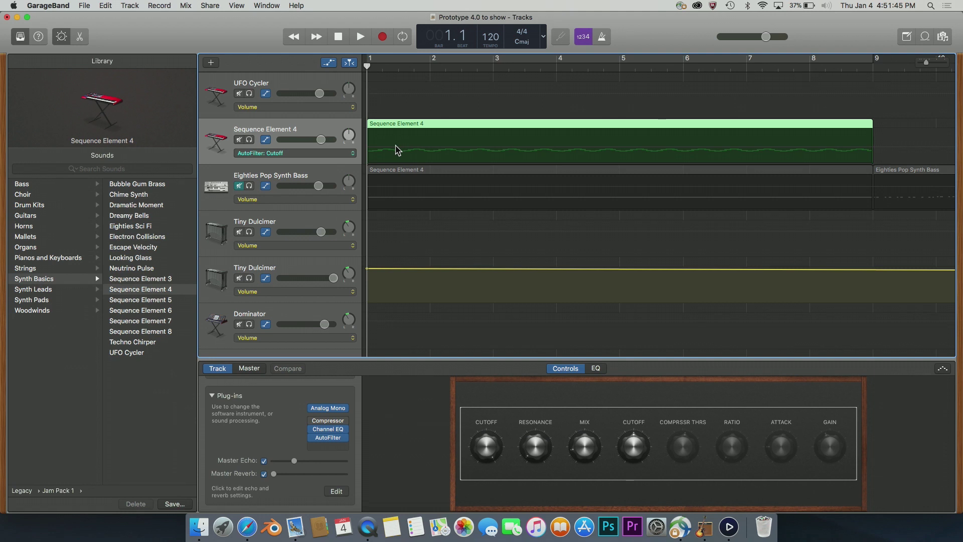
Step: Draw cutoff automation falling steadily from 100% at bar 1 to its lowest by bar 9
{"action": "left_click", "coordinate": [432, 151]}
{"action": "left_click_drag", "start_coordinate": [519, 148], "coordinate": [518, 131]}
{"action": "left_click_drag", "start_coordinate": [369, 147], "coordinate": [401, 120]}
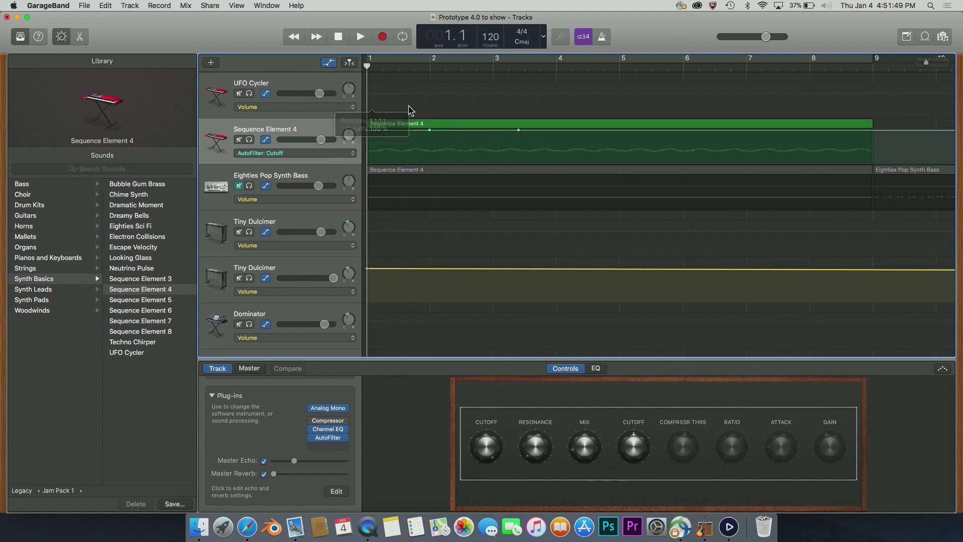
{"action": "left_click_drag", "start_coordinate": [519, 130], "coordinate": [856, 241]}
Step: Turn on Cycle for bars 1–9 and play back the falling cutoff, then stop
{"action": "left_click", "coordinate": [412, 63]}
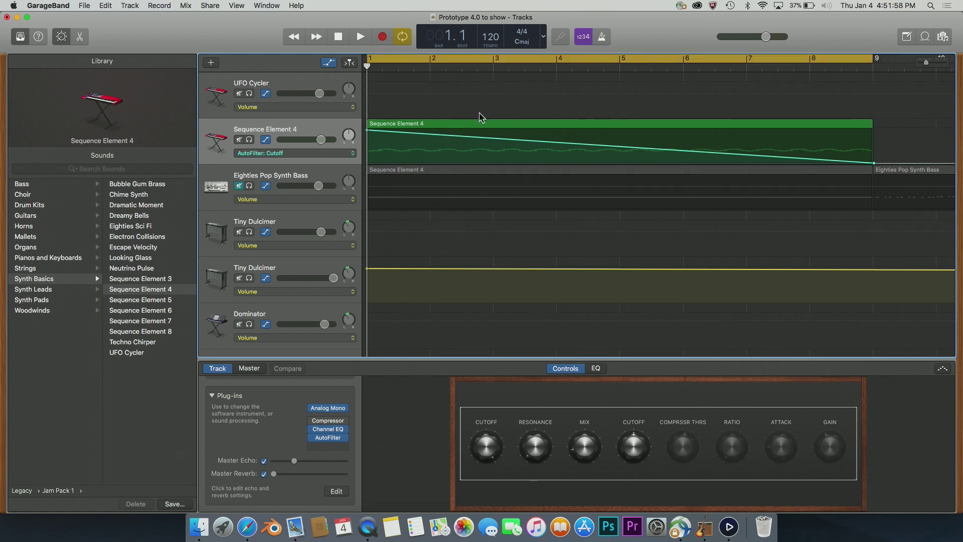
{"action": "key", "text": "space"}
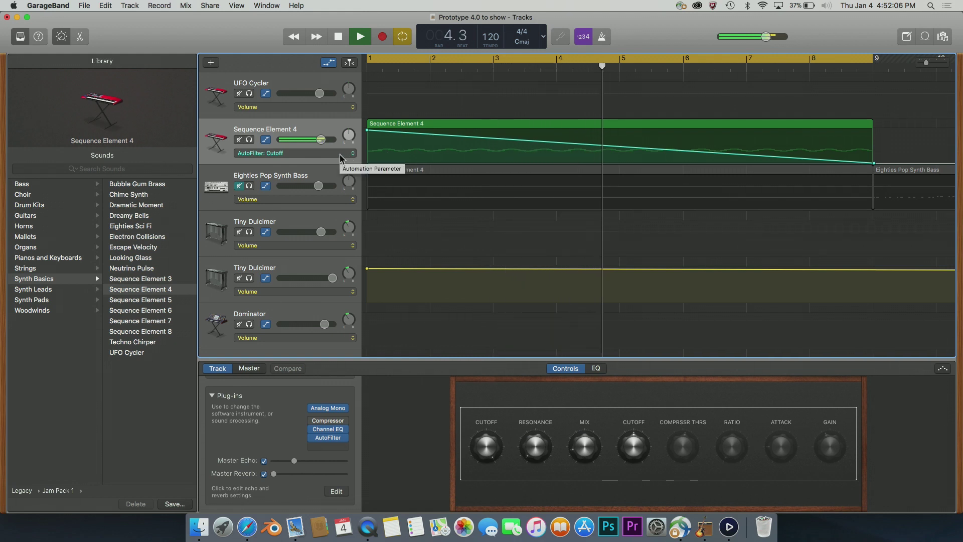
{"action": "key", "text": "space"}
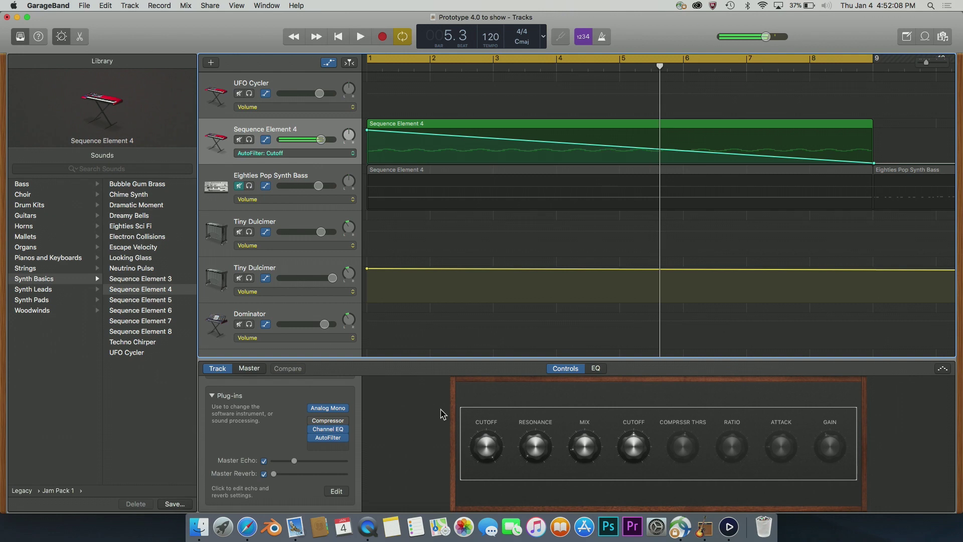